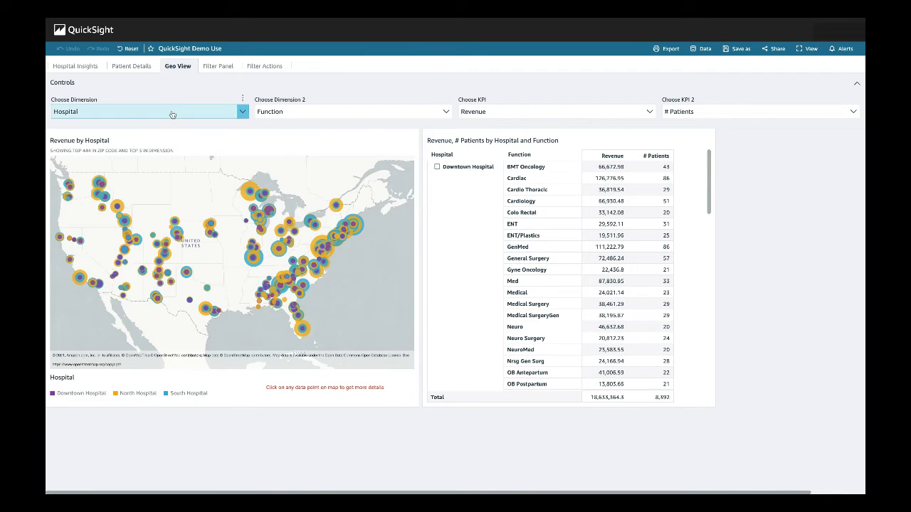
# - Set the Choose Dimension control to Region to regroup the map and table
pyautogui.click(174, 111)
pyautogui.click(147, 163)
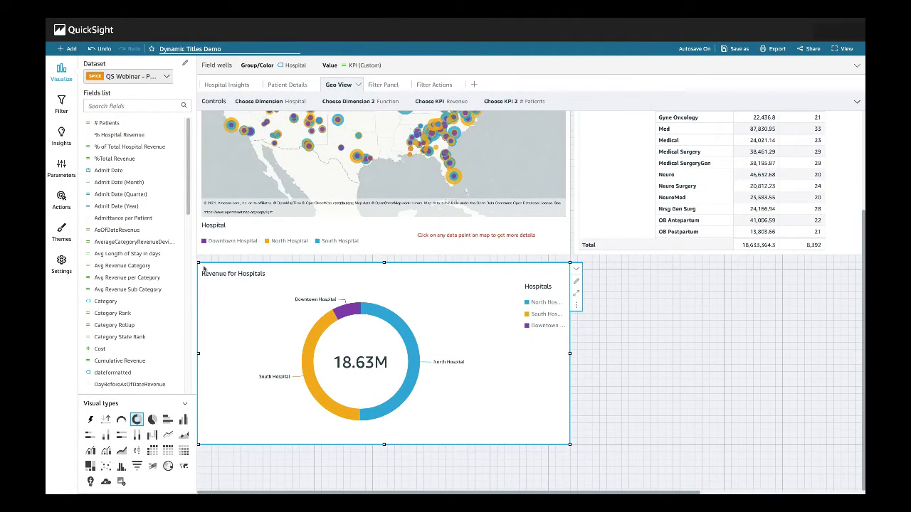
# - Create a parameter named 'Hospital' with Multiple values and default value 'Downtown Hospital'
pyautogui.click(62, 168)
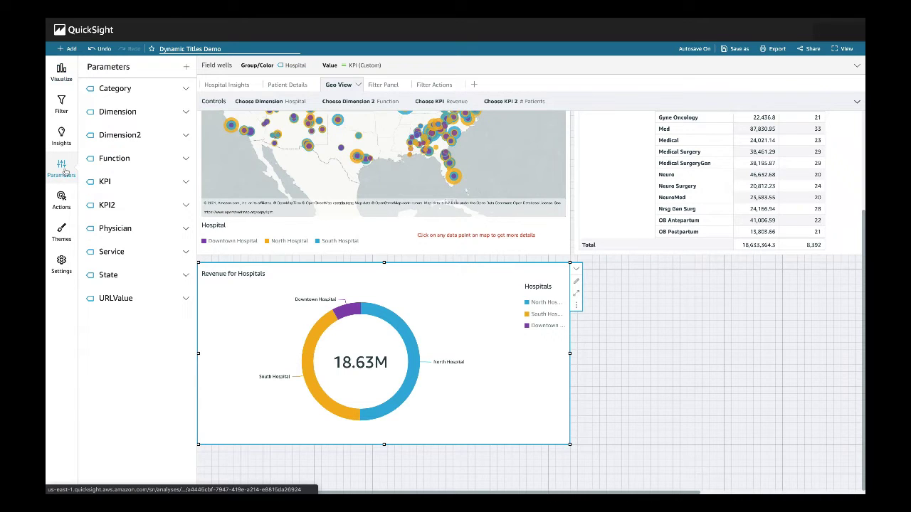
pyautogui.click(186, 66)
pyautogui.click(359, 106)
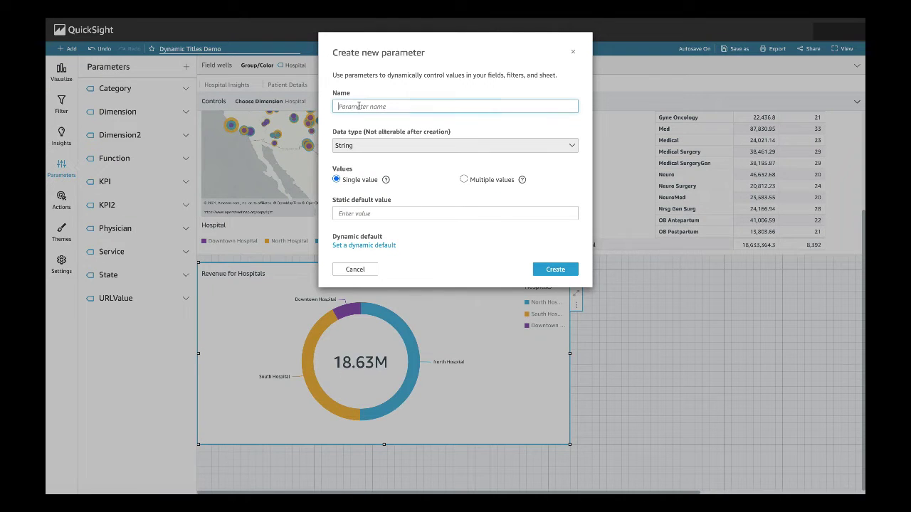
pyautogui.write('Hospital')
pyautogui.click(491, 181)
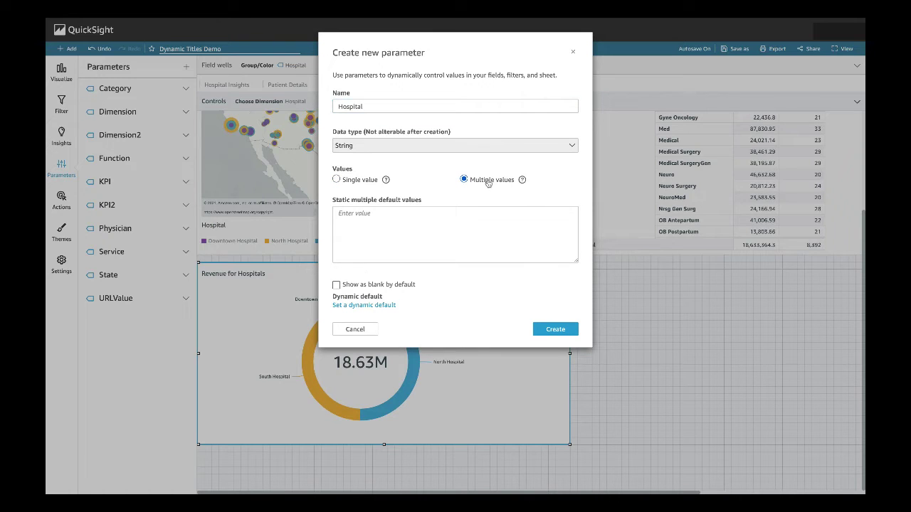
pyautogui.click(411, 222)
pyautogui.write('Downtow')
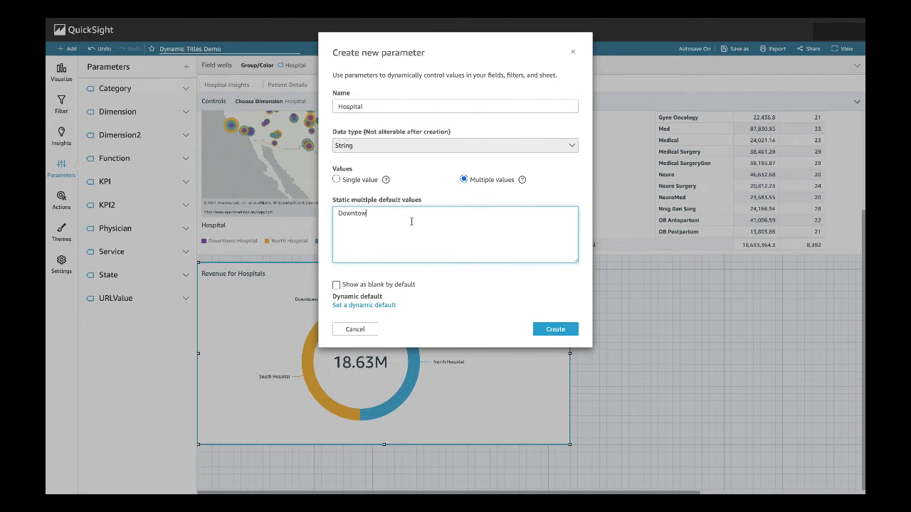
pyautogui.write('n Hospital')
pyautogui.click(555, 329)
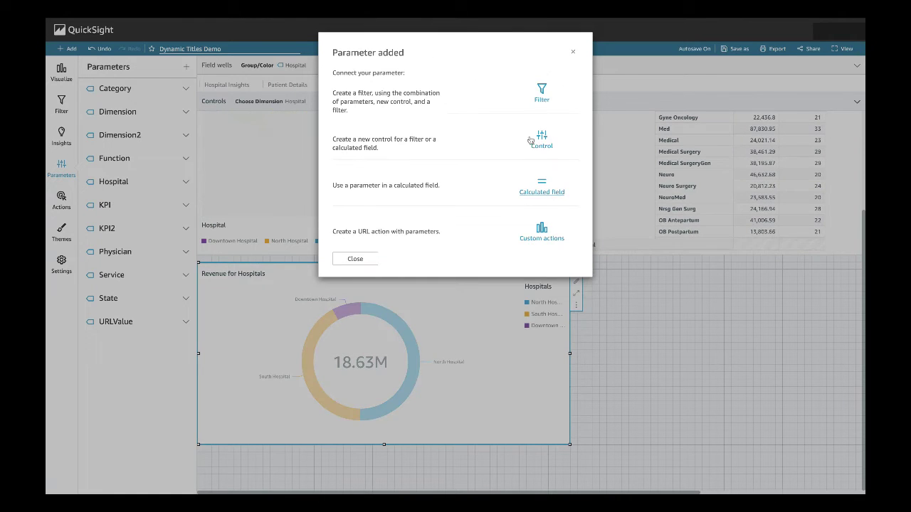
# - Add a new filter on the Hospital field
pyautogui.click(541, 92)
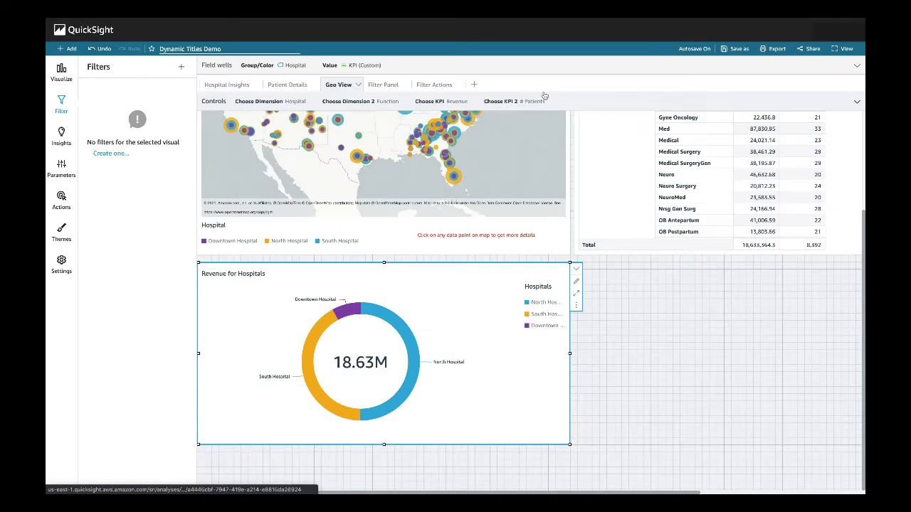
pyautogui.click(111, 154)
pyautogui.write('Hos')
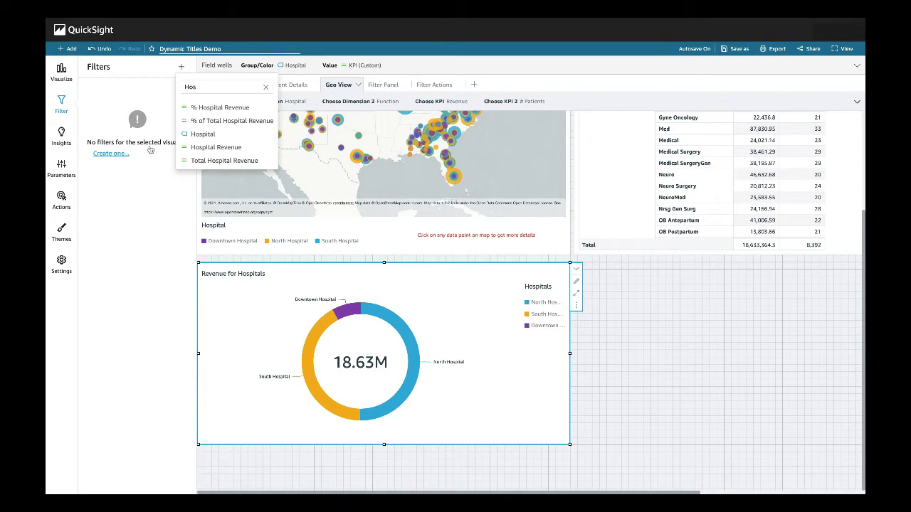
pyautogui.click(204, 134)
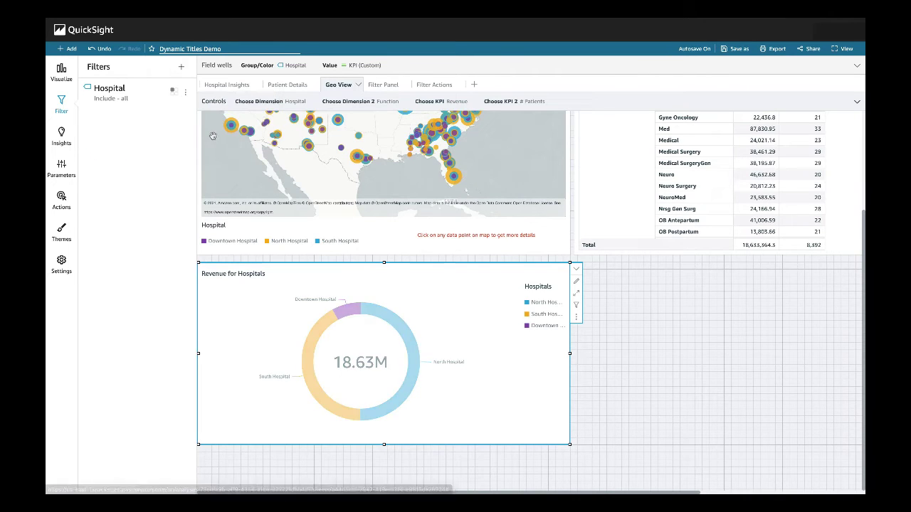
# - Make the Hospital filter a custom filter using the Hospital parameter, applied to all visuals
pyautogui.click(182, 96)
pyautogui.click(203, 119)
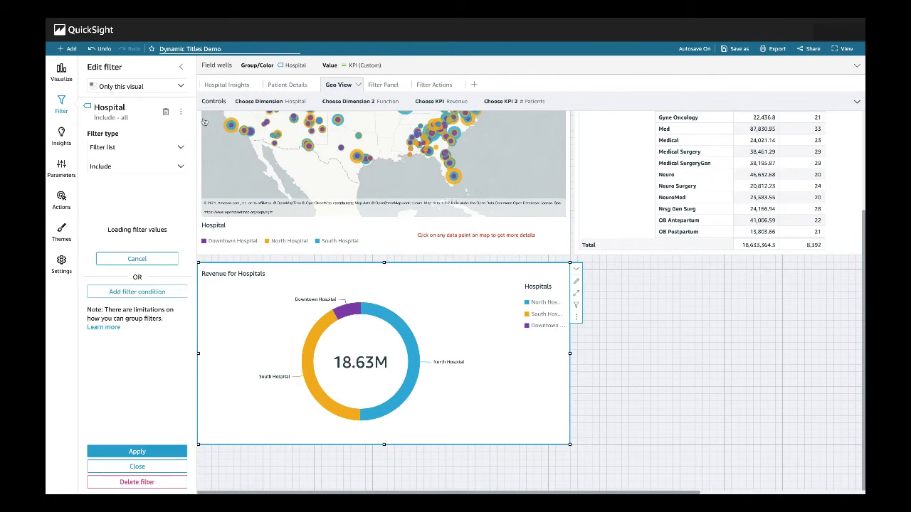
pyautogui.click(150, 146)
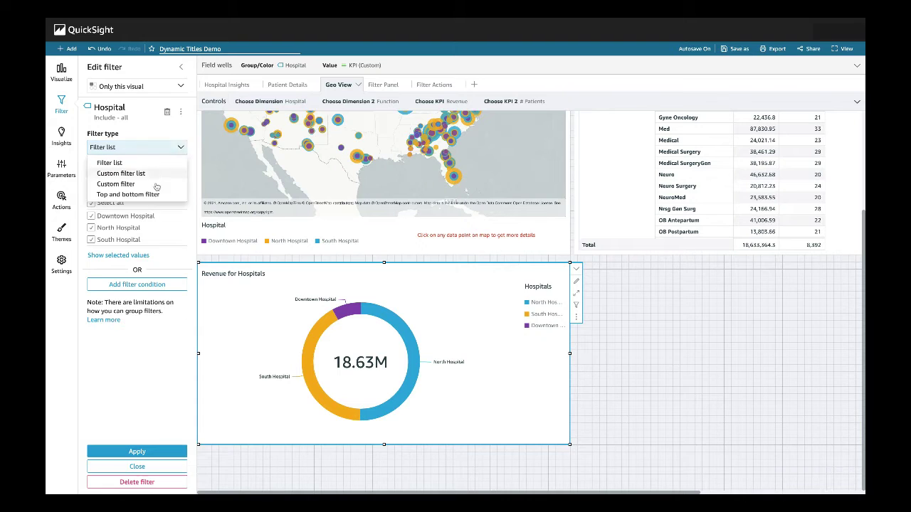
pyautogui.click(156, 185)
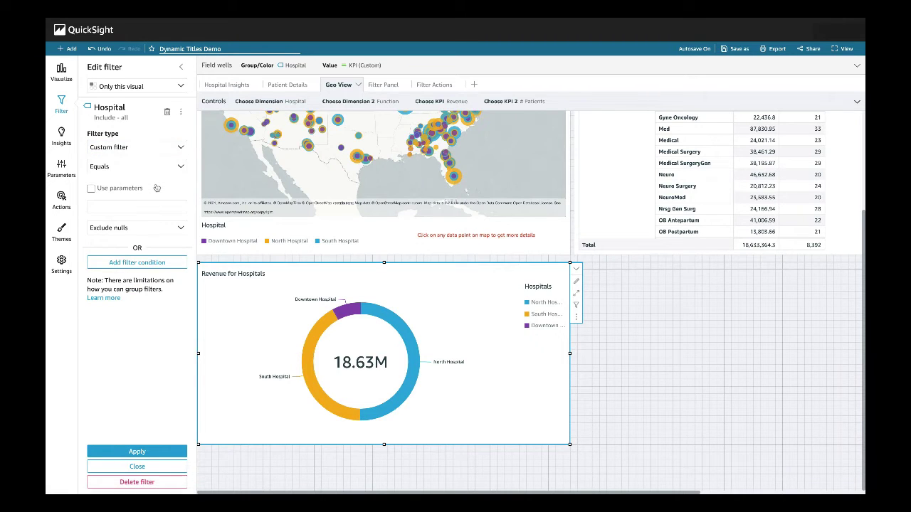
pyautogui.click(118, 189)
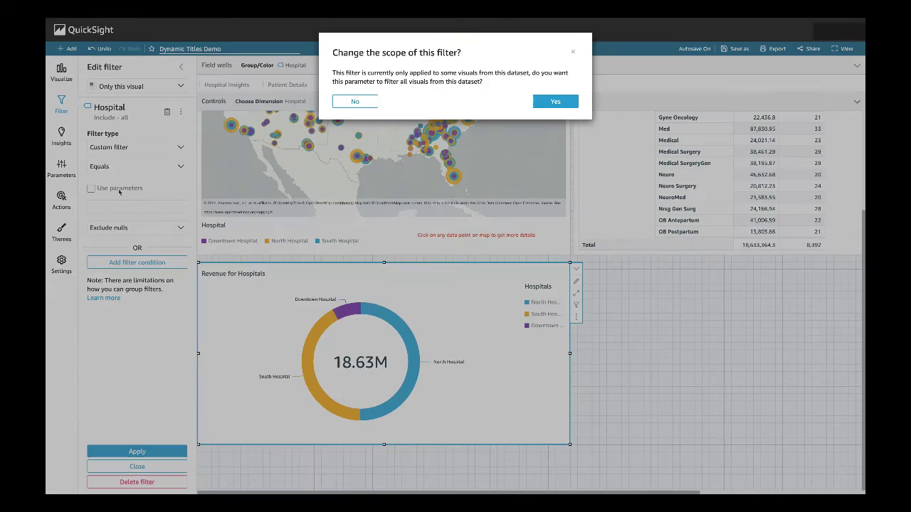
pyautogui.click(570, 105)
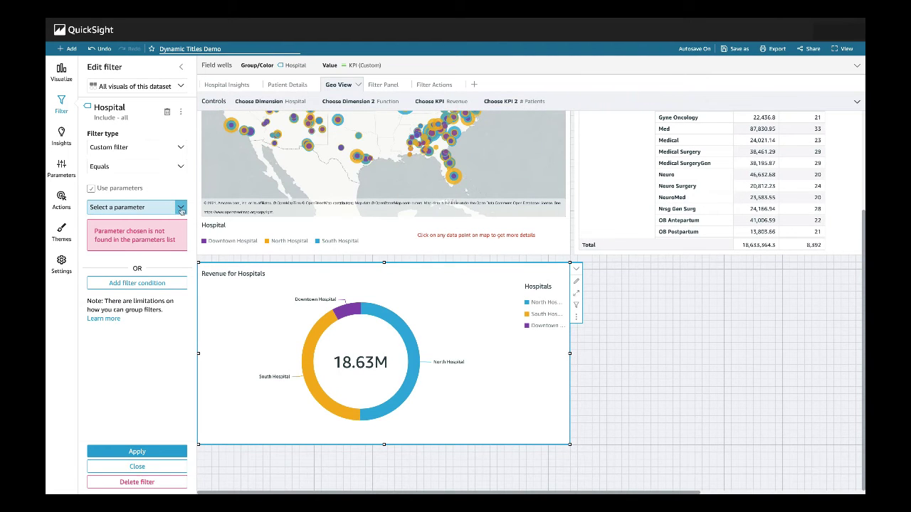
pyautogui.click(180, 208)
pyautogui.click(151, 267)
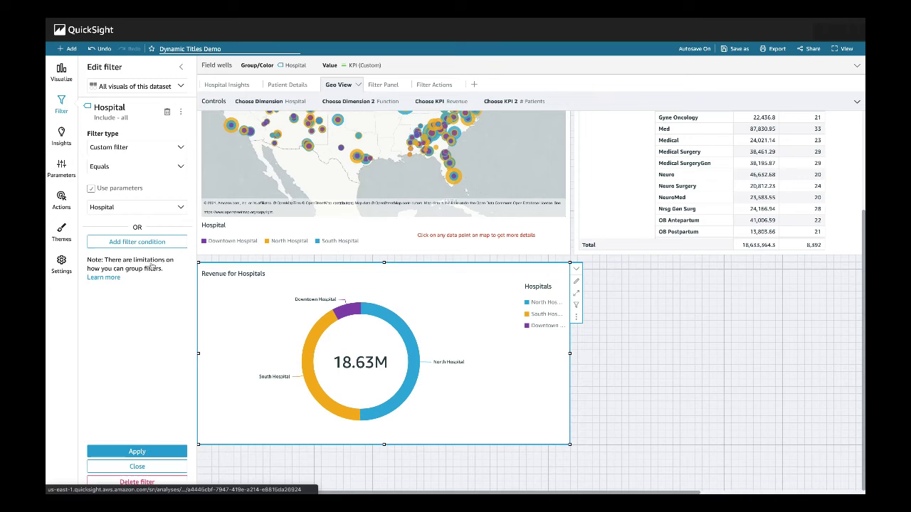
pyautogui.click(137, 451)
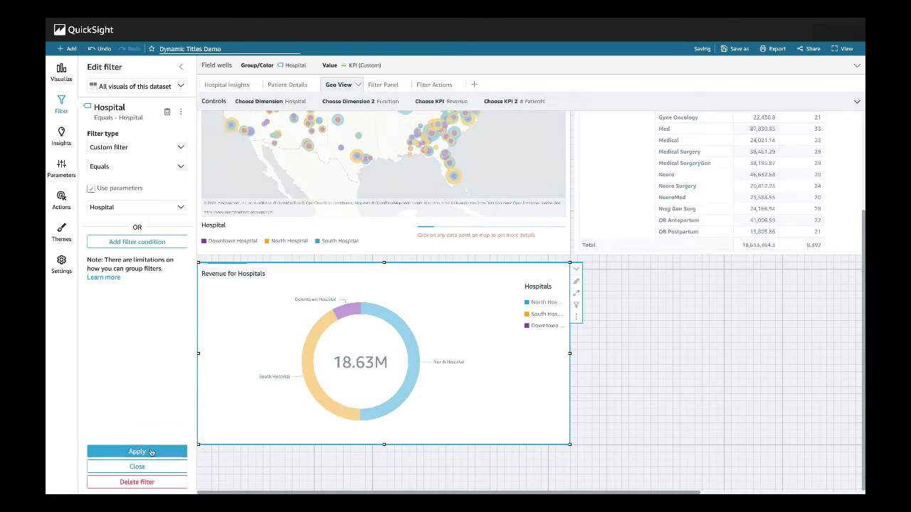
# - Add a 'Hospital' control for the Hospital parameter, linked to the QS Webinar - Patient Info Hospital field
pyautogui.click(57, 168)
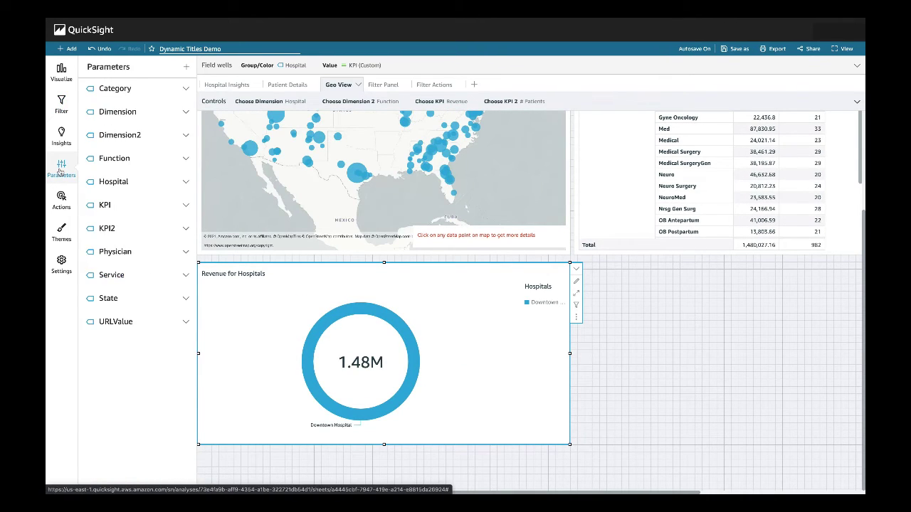
pyautogui.click(186, 182)
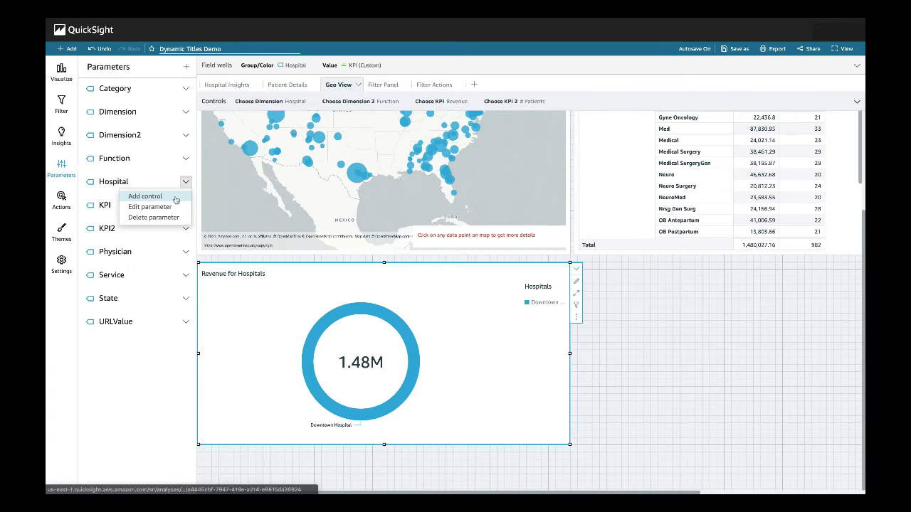
pyautogui.click(176, 200)
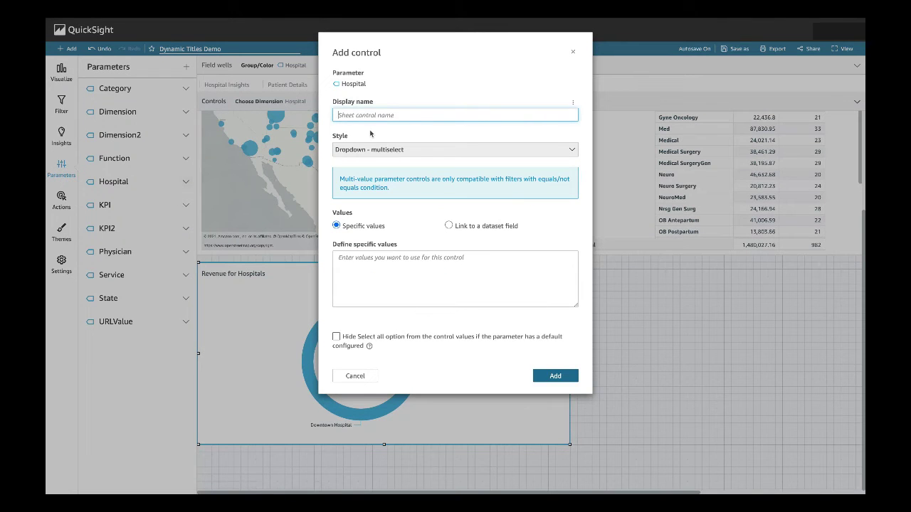
pyautogui.write('Hospital')
pyautogui.click(492, 226)
pyautogui.click(443, 262)
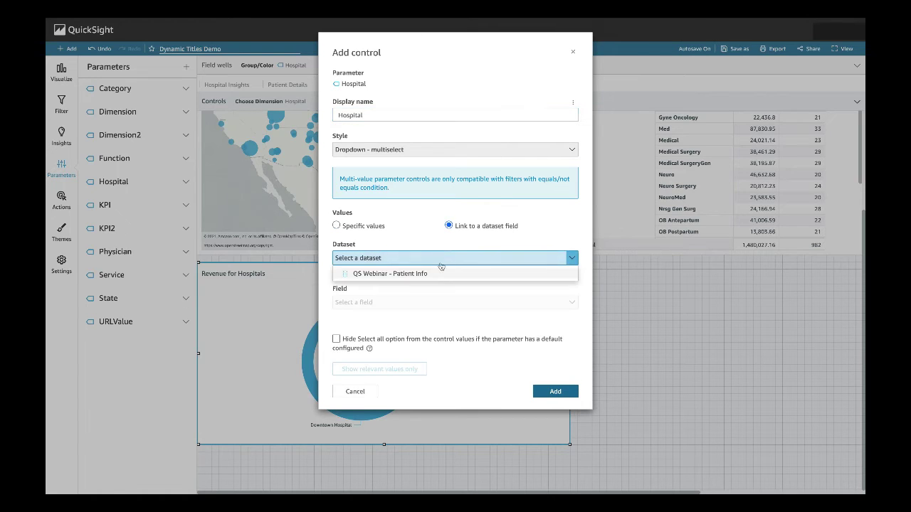
pyautogui.click(434, 276)
pyautogui.click(428, 303)
pyautogui.click(407, 365)
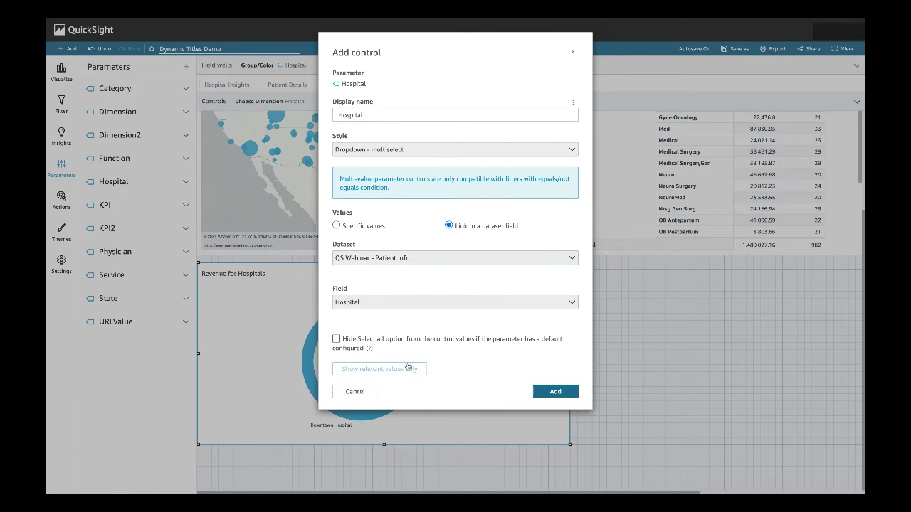
pyautogui.click(551, 392)
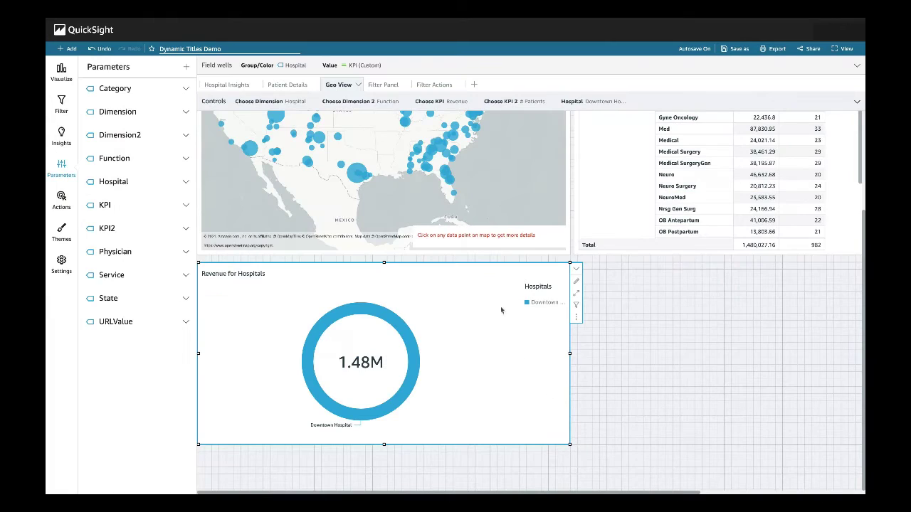
# - Check North Hospital alongside Downtown Hospital in the Hospital control dropdown
pyautogui.click(600, 105)
pyautogui.click(354, 165)
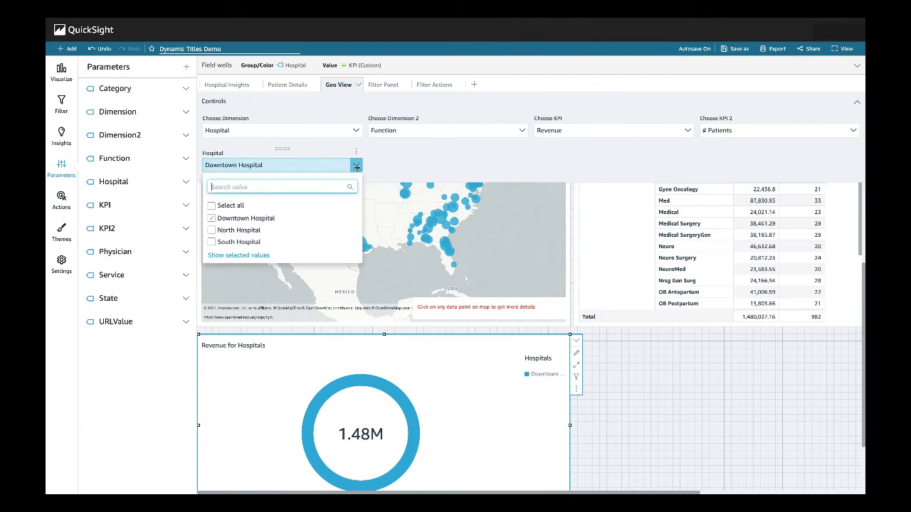
pyautogui.click(283, 231)
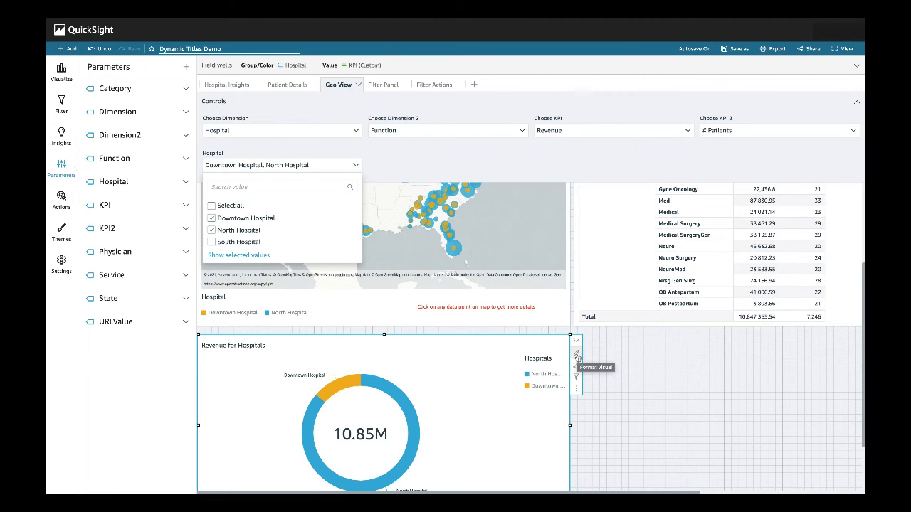
# - Replace 'Hospitals' in the donut's title with the <<$Hospital>> parameter
pyautogui.click(577, 356)
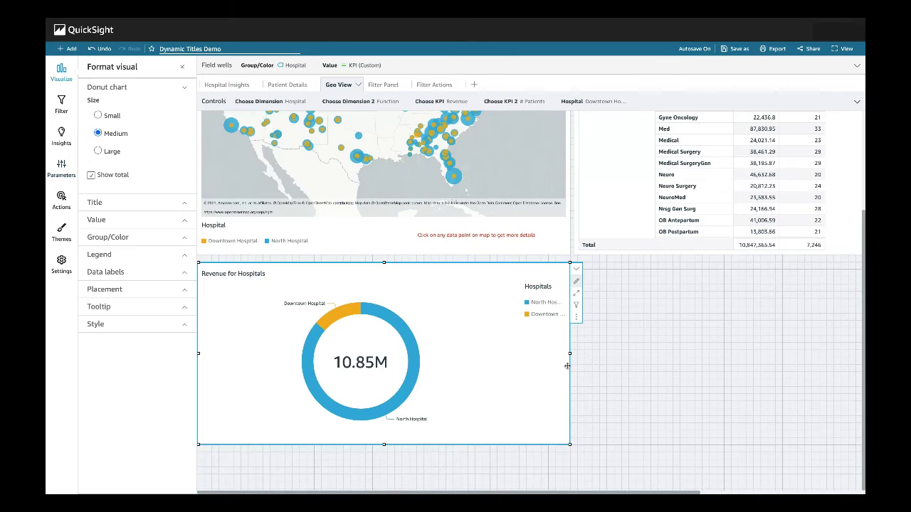
pyautogui.click(145, 203)
pyautogui.doubleClick(152, 150)
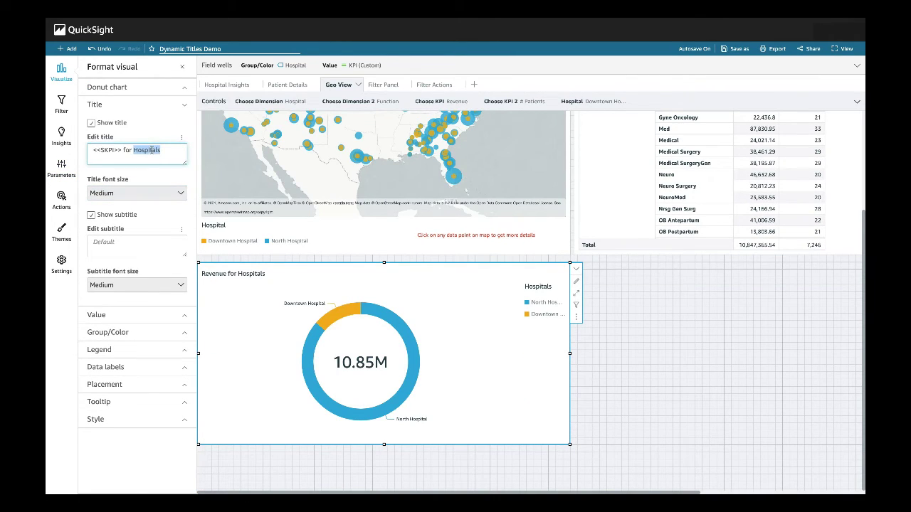
pyautogui.press('BackSpace')
pyautogui.click(182, 137)
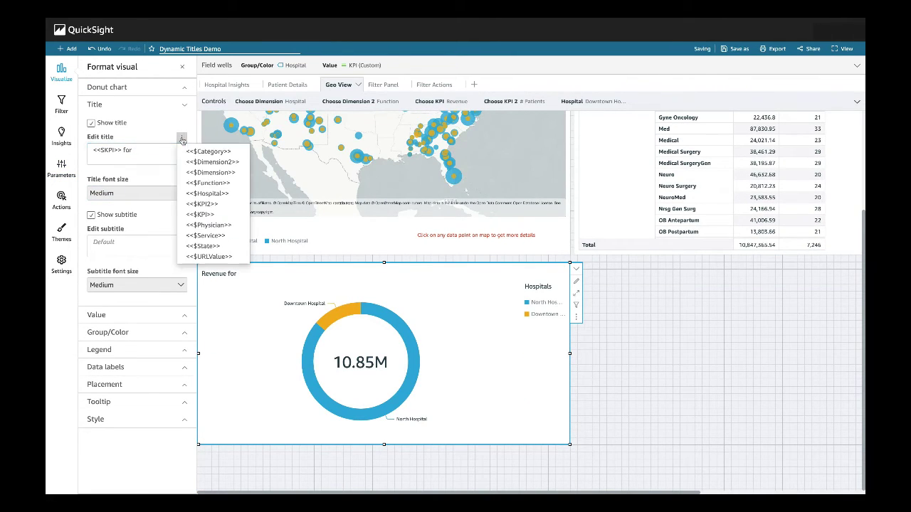
pyautogui.click(205, 194)
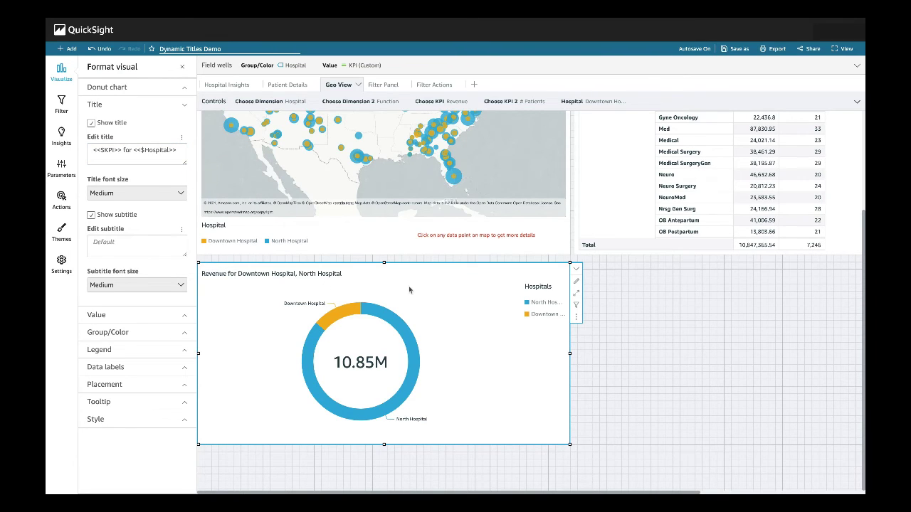
pyautogui.click(605, 103)
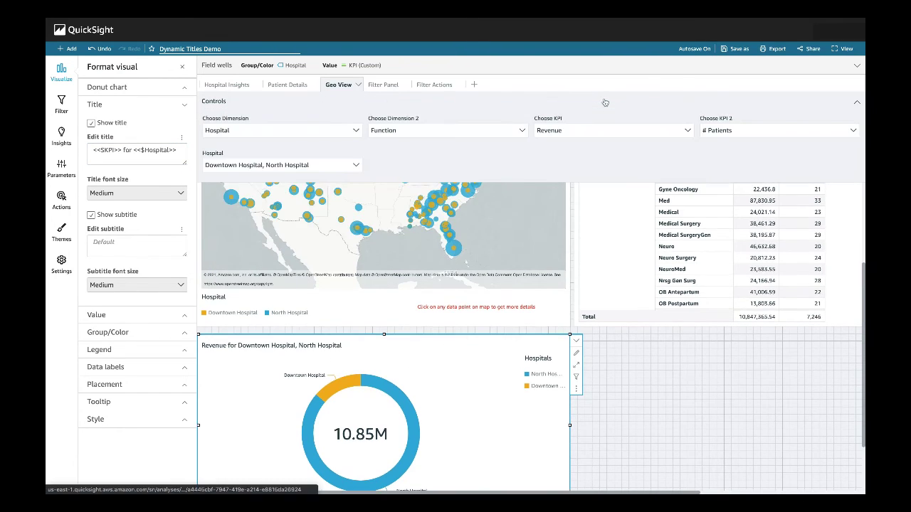
# - Uncheck Downtown Hospital to see the title change, then check it again
pyautogui.click(352, 169)
pyautogui.click(290, 217)
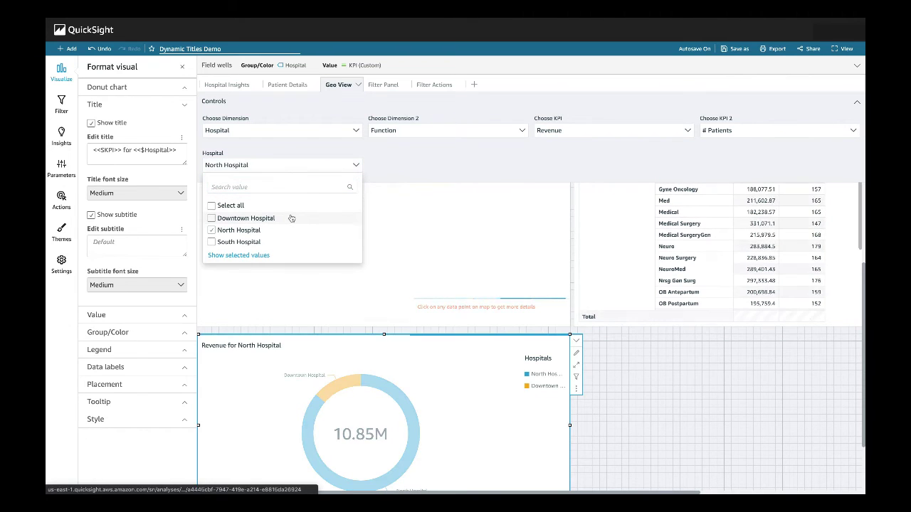
pyautogui.click(290, 218)
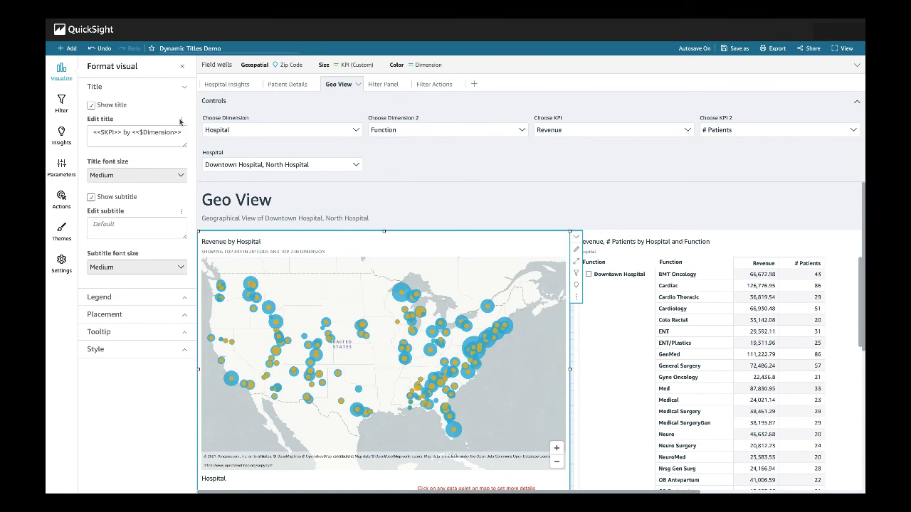
pyautogui.click(182, 122)
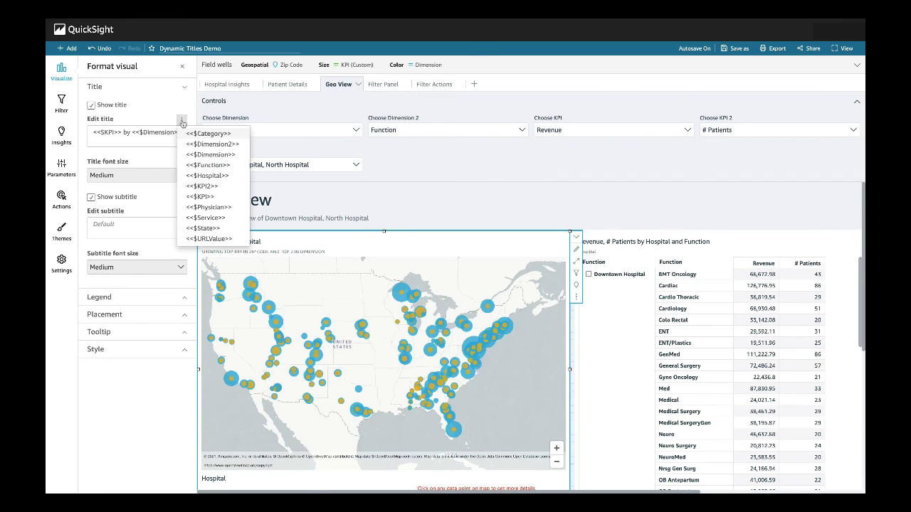
pyautogui.doubleClick(341, 85)
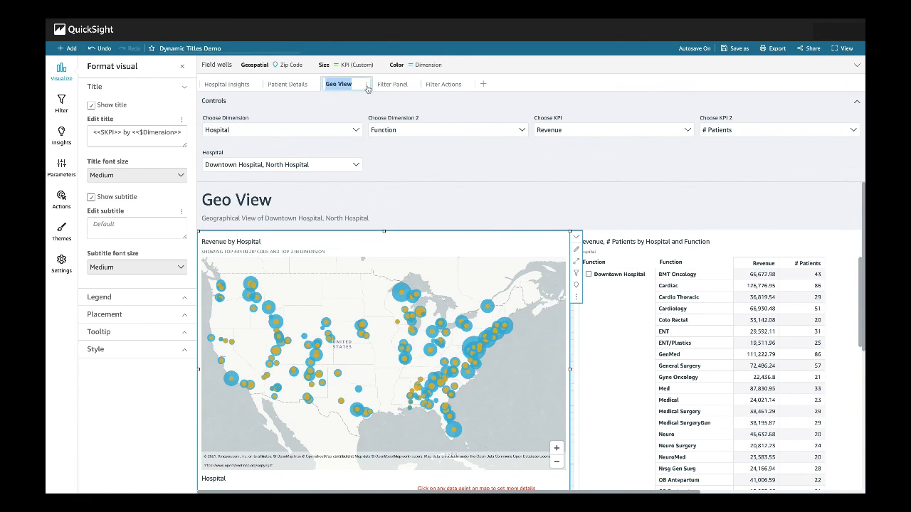